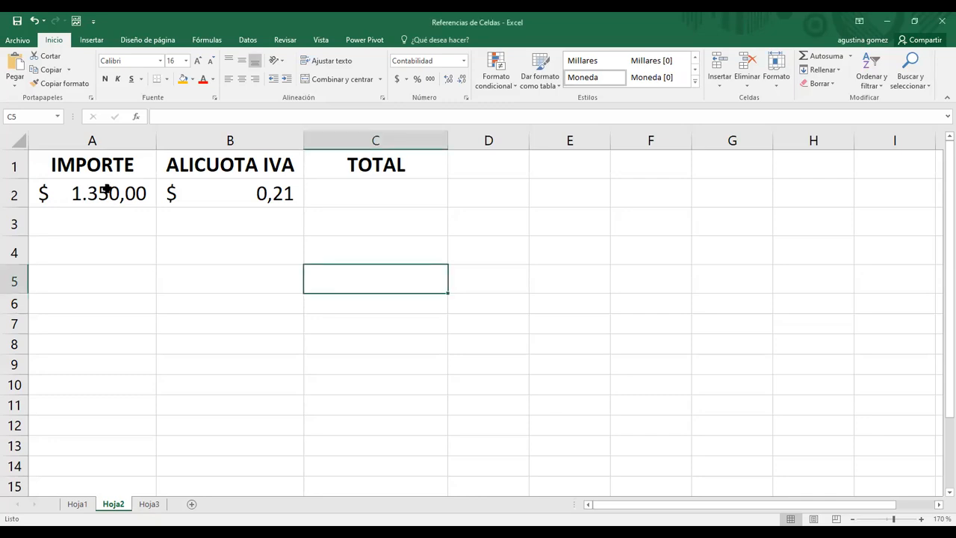
- Enter a formula in C2 that multiplies the IMPORTE in A2 by the ALICUOTA IVA in B2 (=A2*B2)
left_click(225, 190)
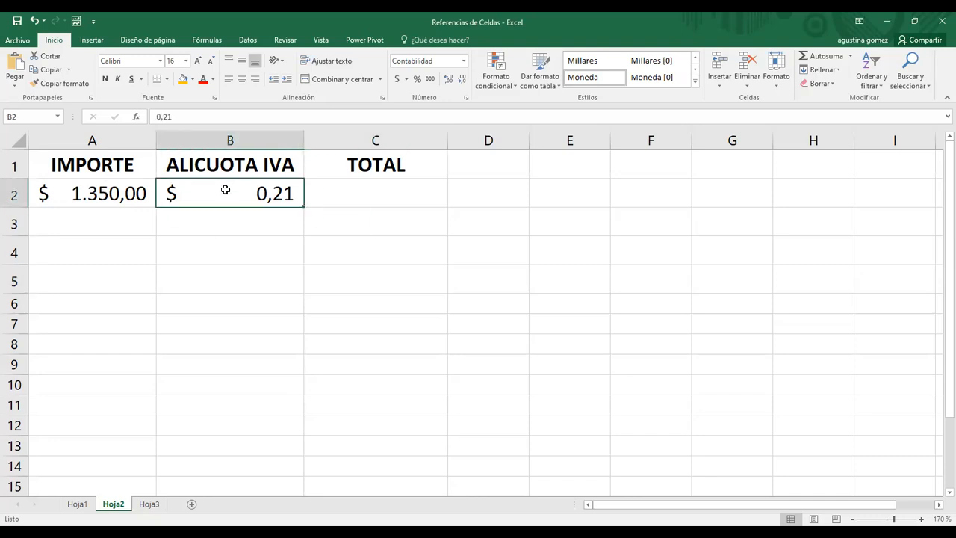
left_click(328, 197)
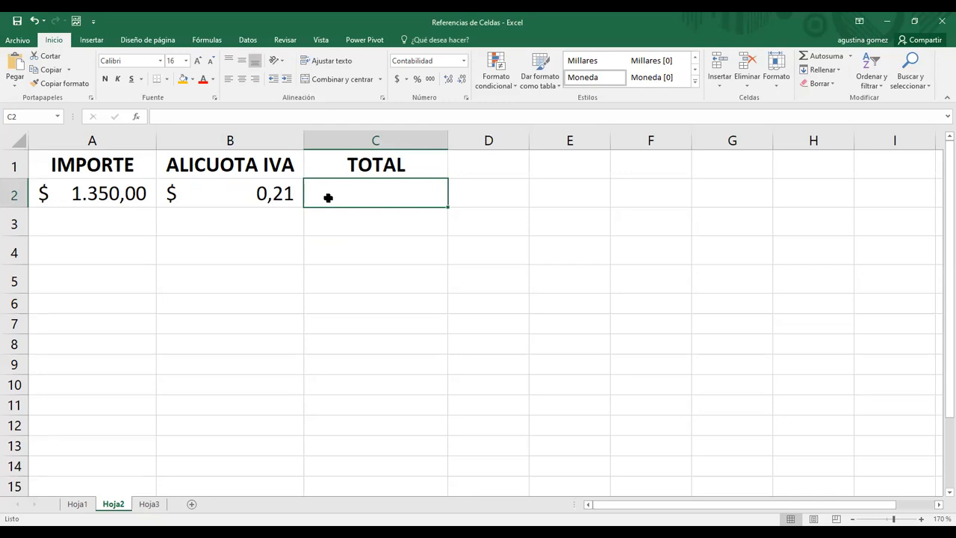
double_click(328, 197)
type("=")
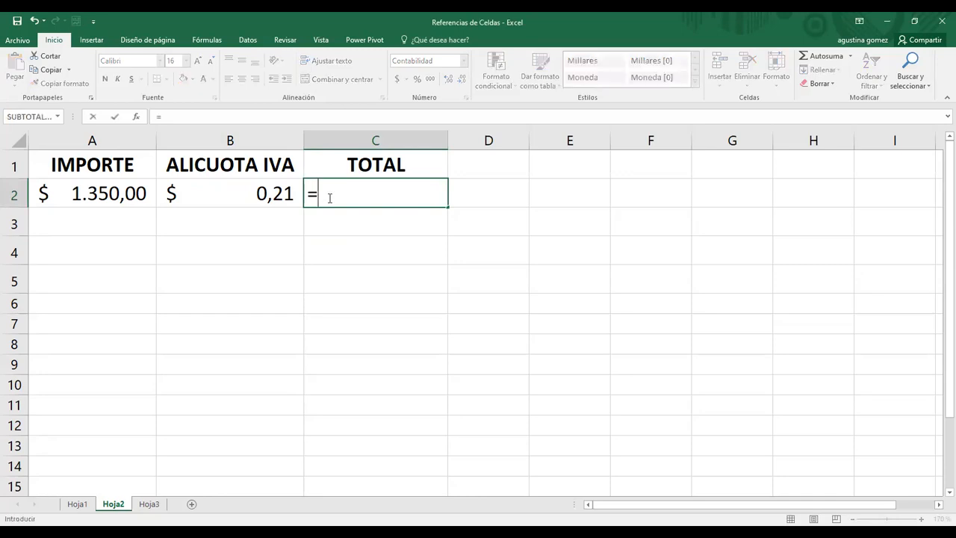
left_click(123, 195)
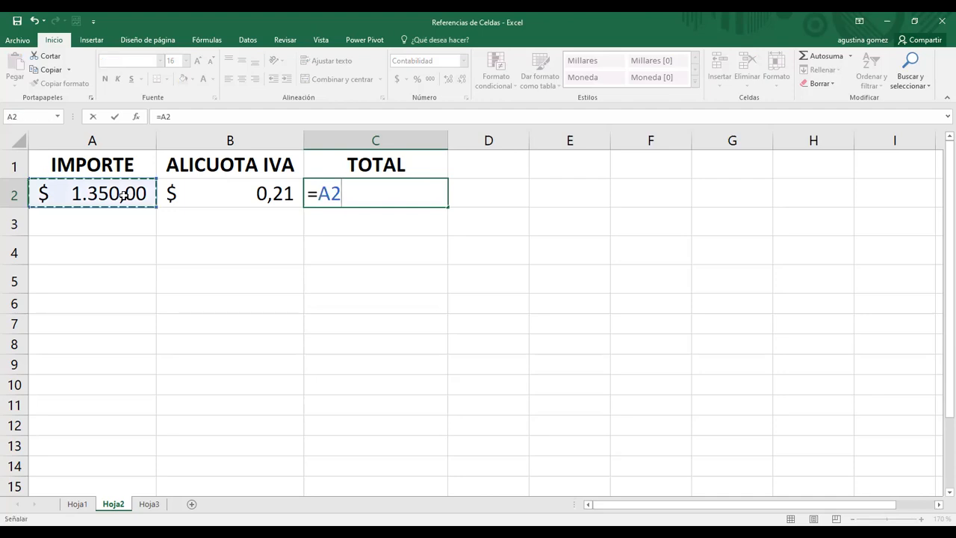
type("*")
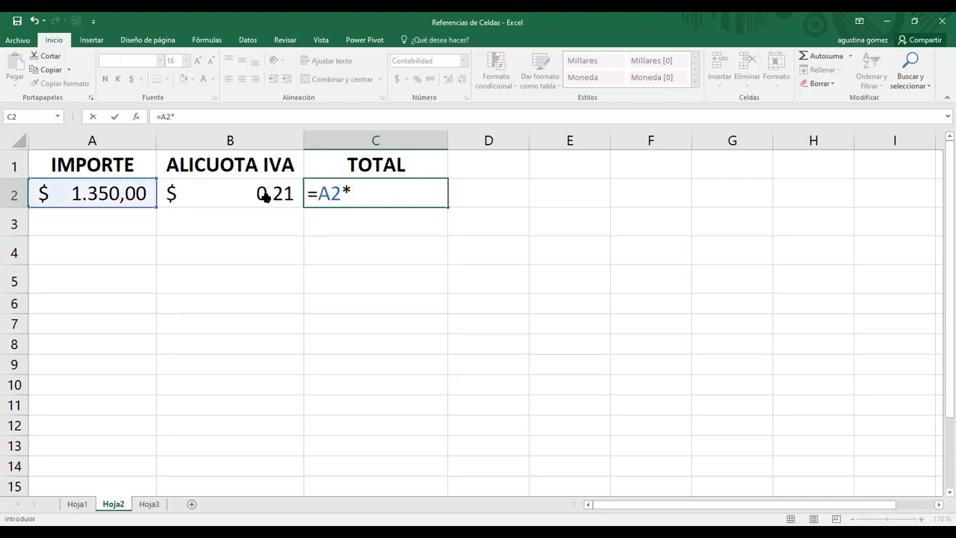
left_click(266, 197)
key("Return")
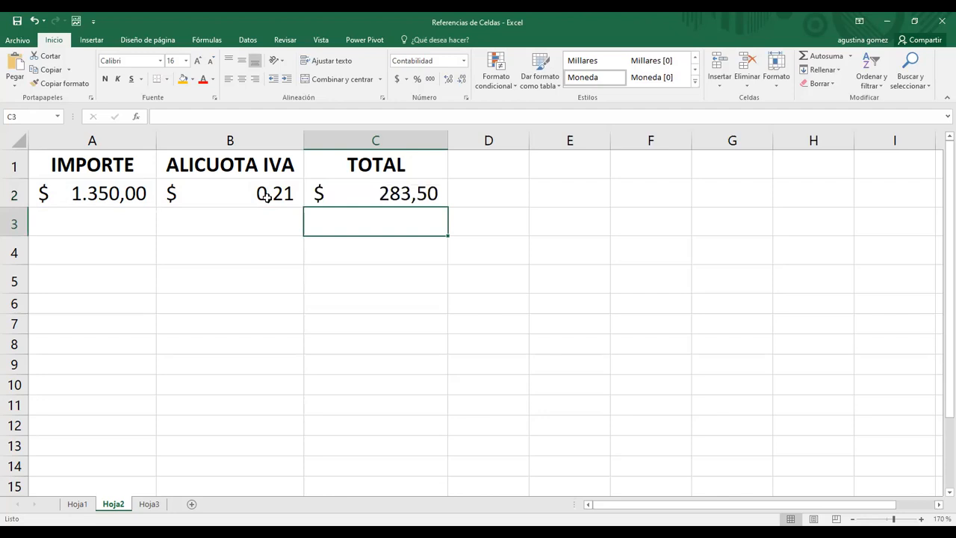
left_click(379, 190)
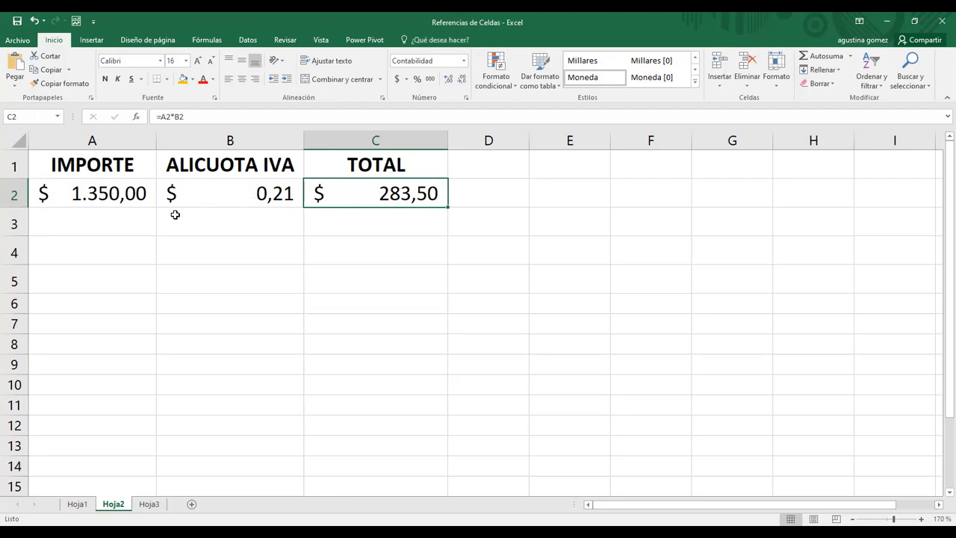
- Set the IMPORTE in A2 to 1500 and check the TOTAL in C2
left_click(120, 192)
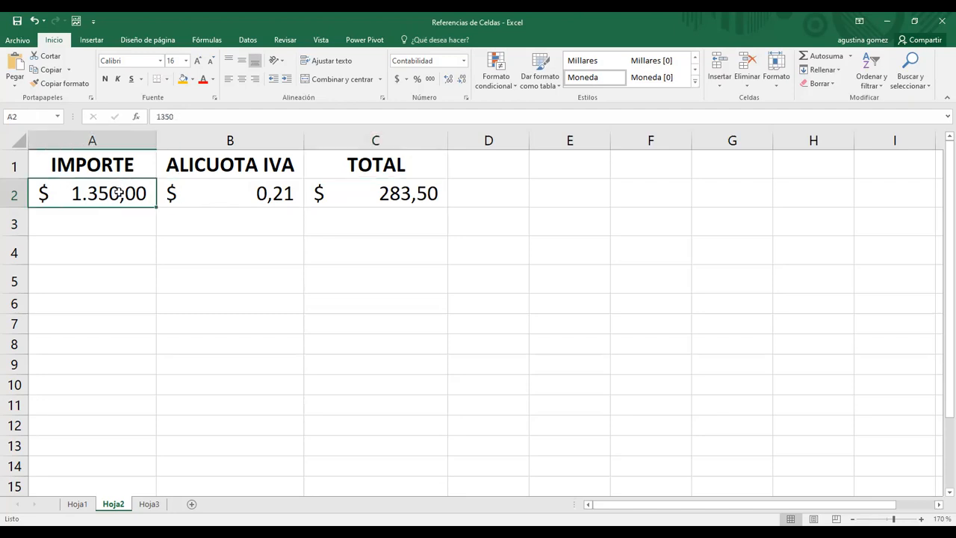
type("1500")
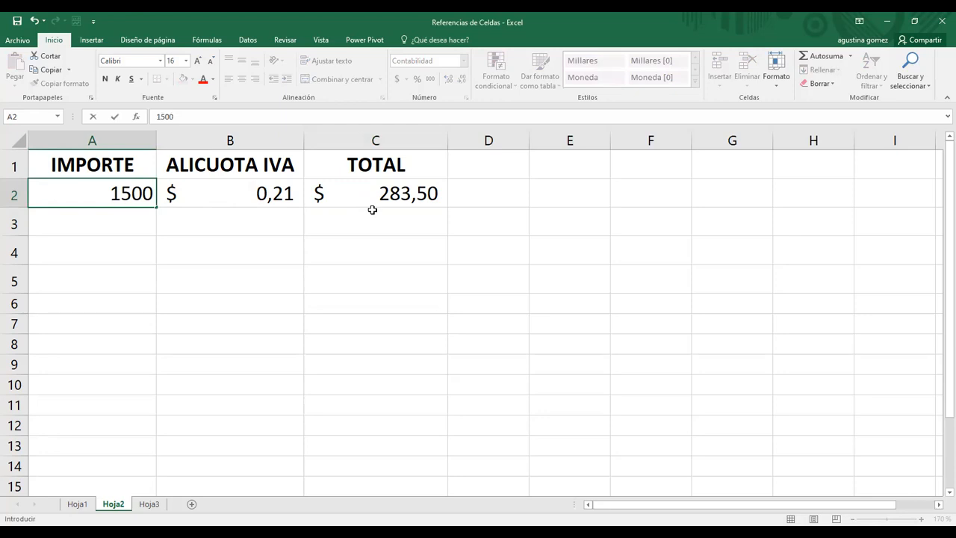
key("Return")
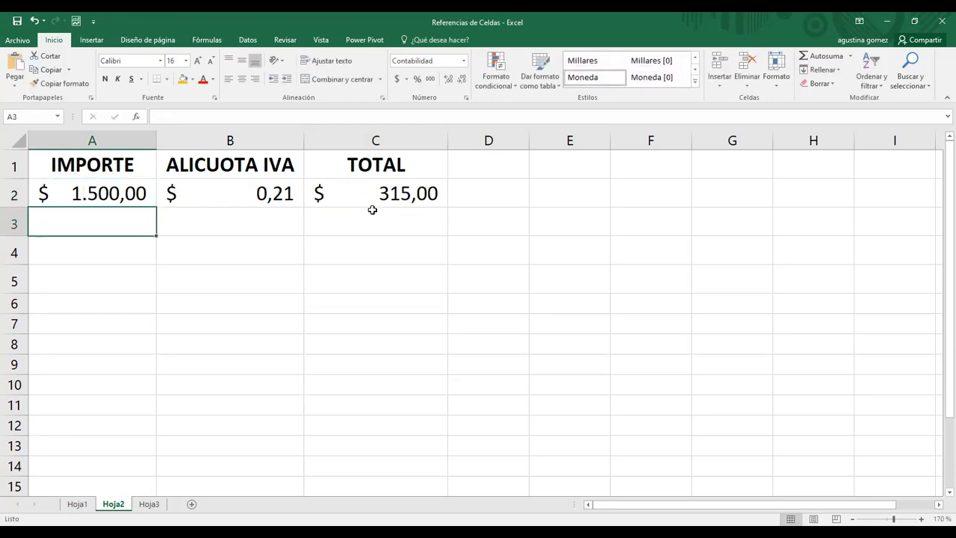
left_click(427, 194)
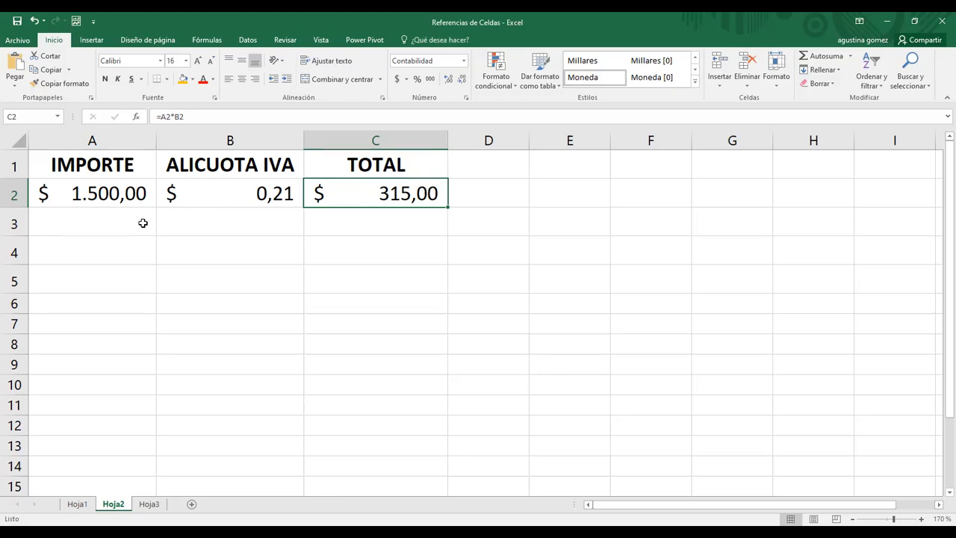
- Fill in row 3 with an IMPORTE of 1352 and an ALICUOTA IVA of 0,10
left_click(143, 223)
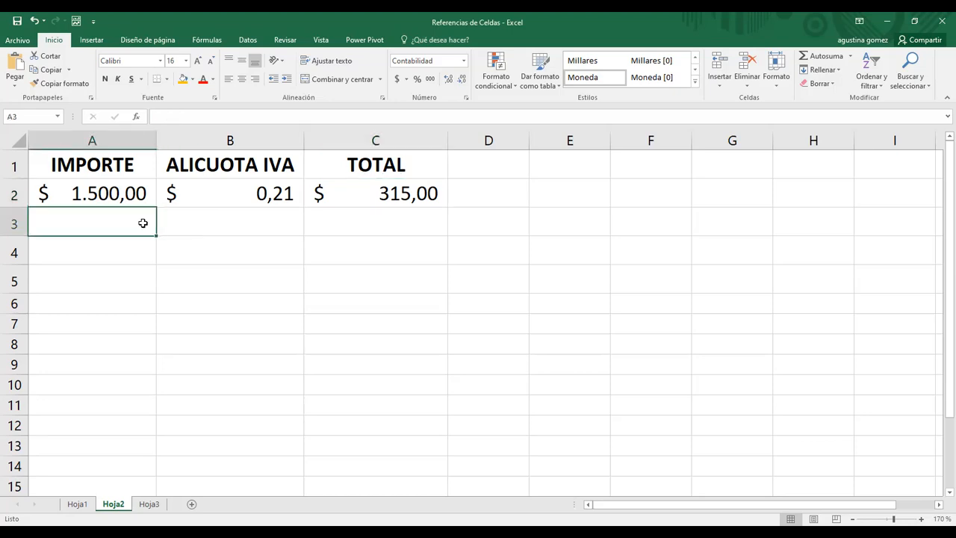
type("1352")
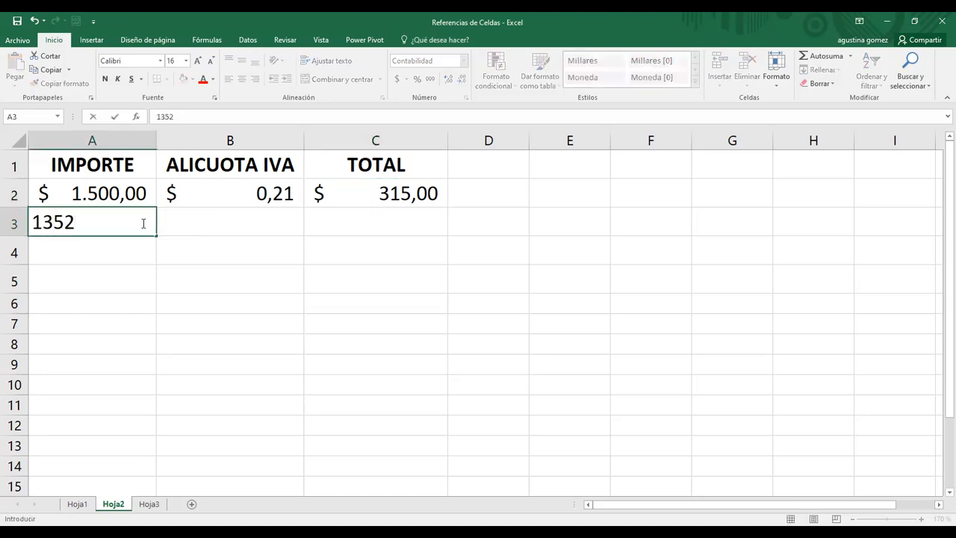
key("Tab")
type("0,10")
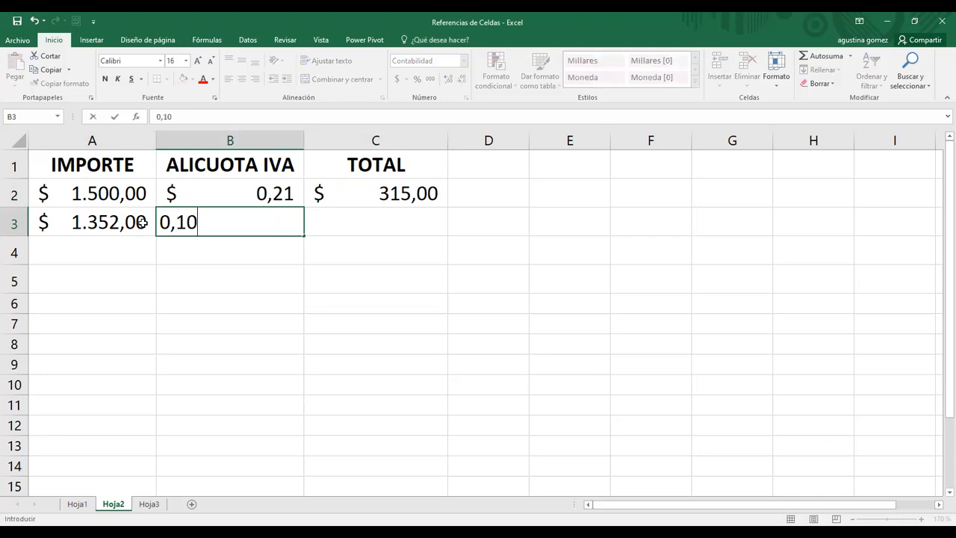
key("Return")
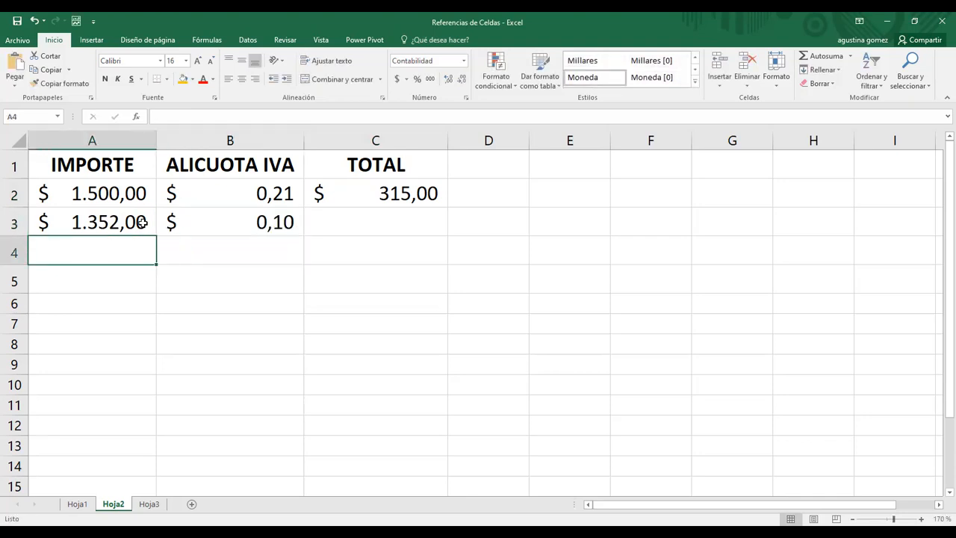
- Fill in row 4 with an IMPORTE of 1200 and an ALICUOTA IVA of 0,21
type("1")
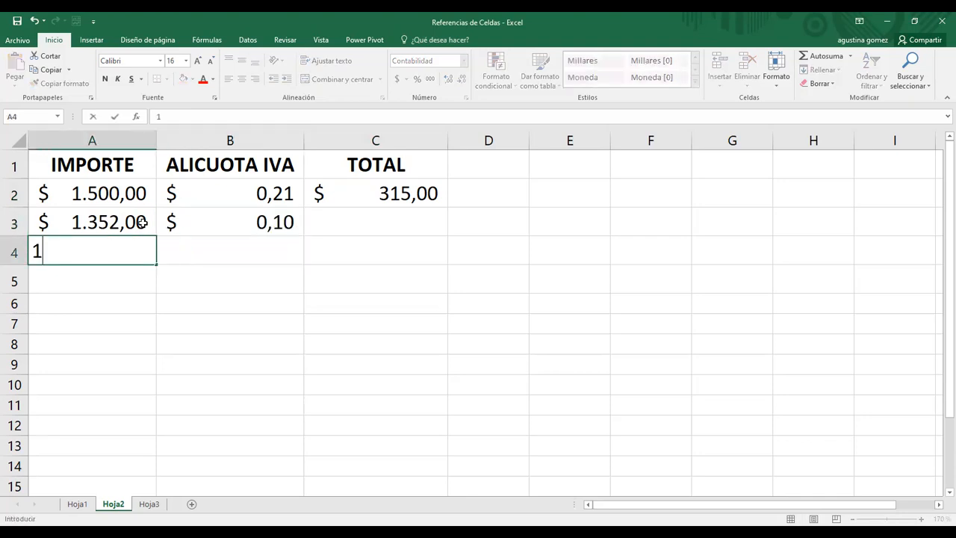
type(".2000")
key("Tab")
type("0,21")
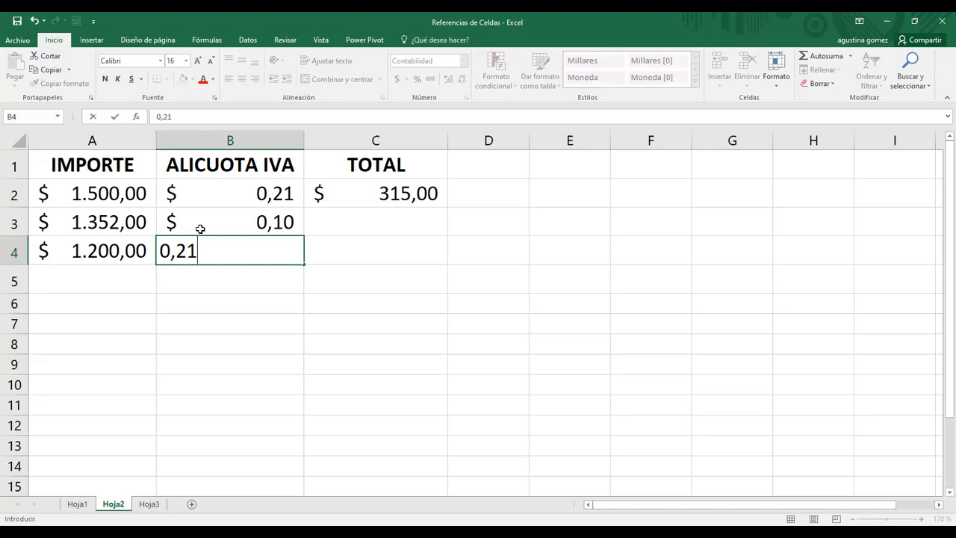
key("Return")
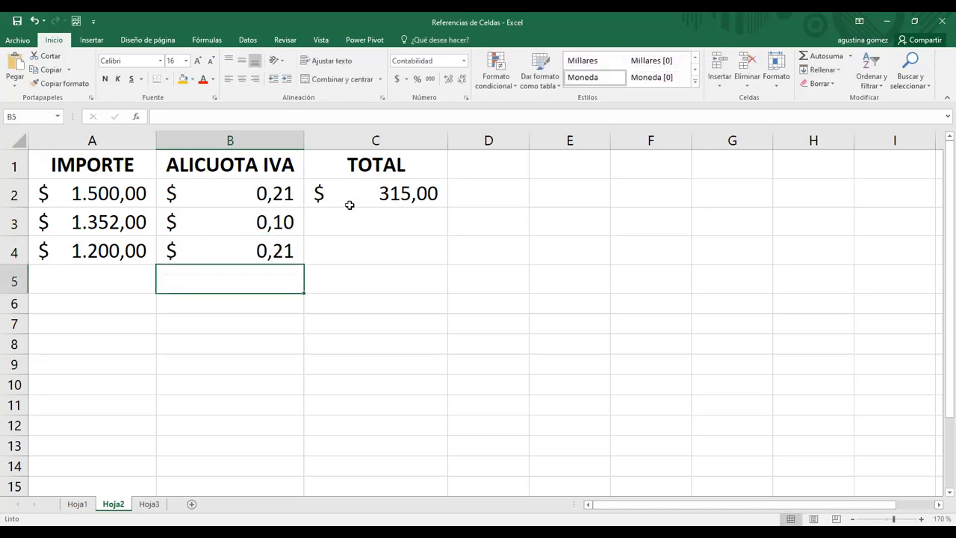
- Fill the TOTAL formula from C2 down to C4 and check the copied formulas against their source cells
left_click(376, 196)
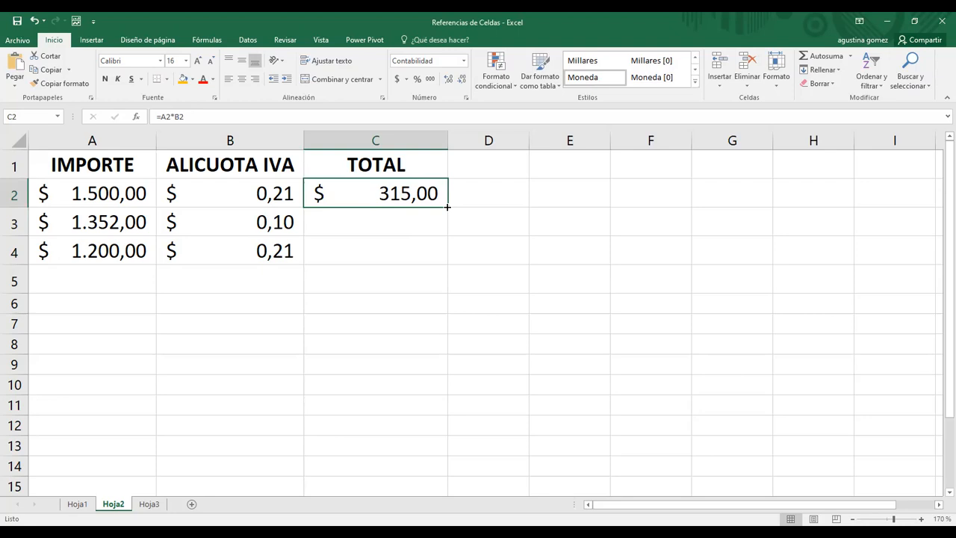
left_click_drag(447, 207, 448, 264)
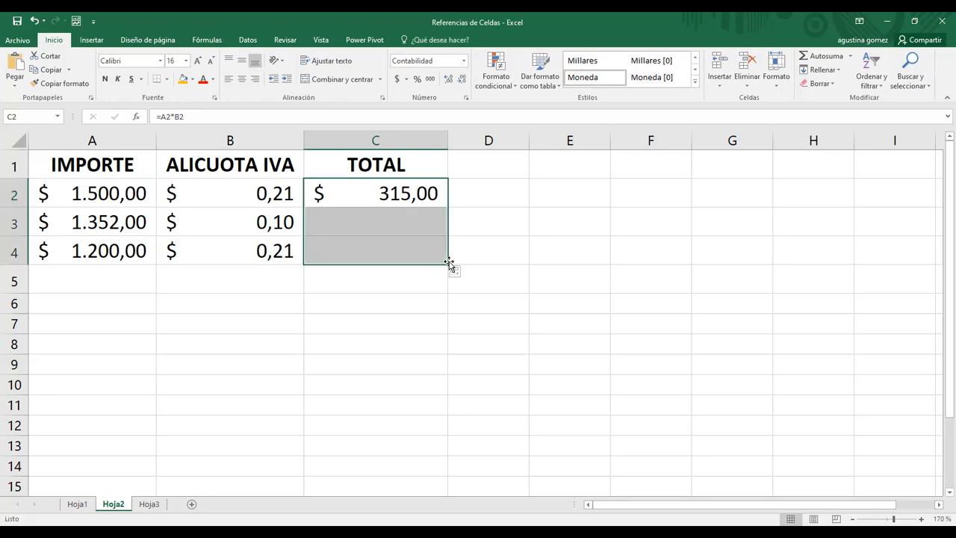
left_click(391, 226)
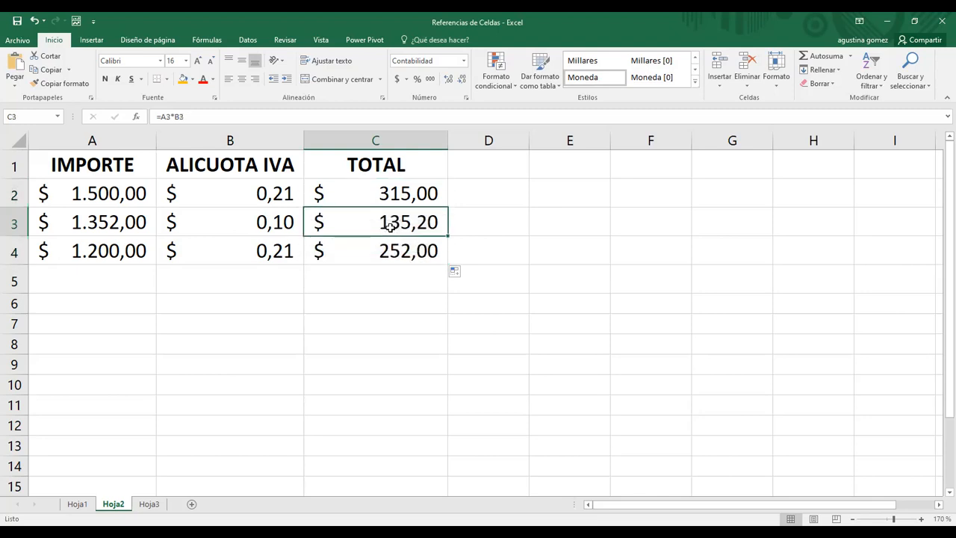
left_click(112, 223)
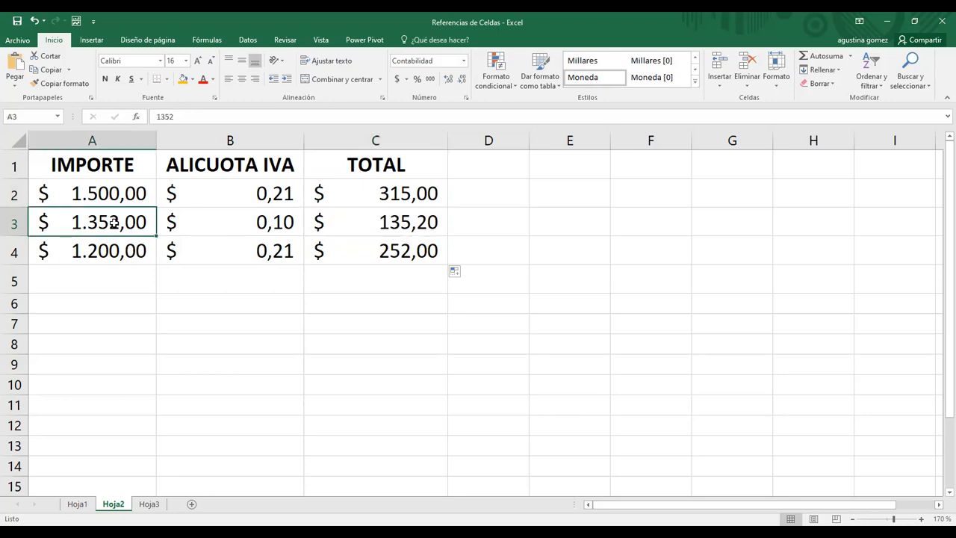
left_click(248, 224)
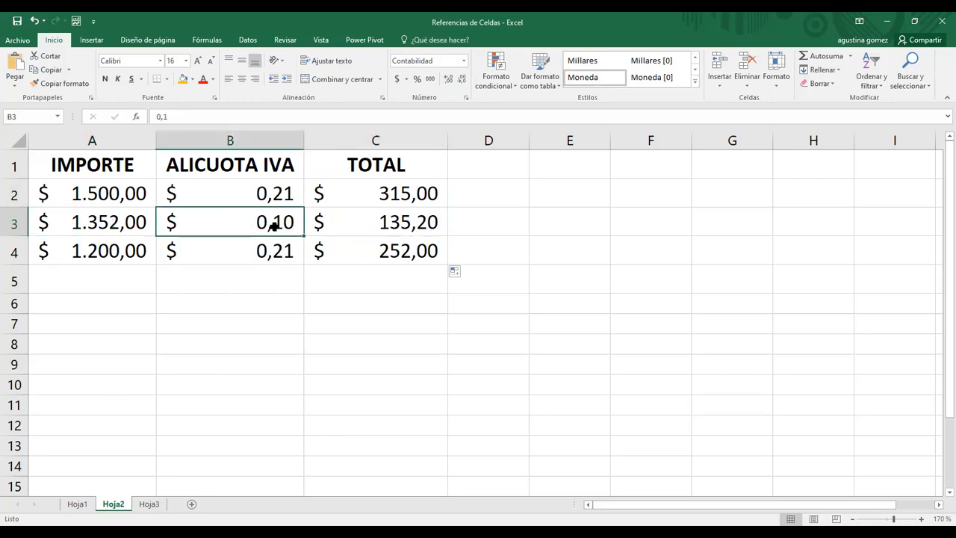
left_click(341, 225)
left_click(346, 261)
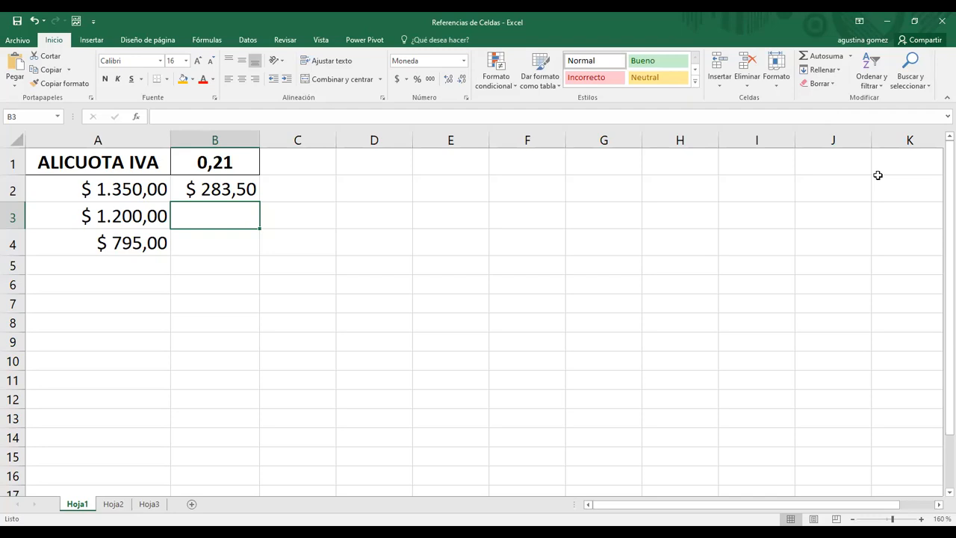
- On Hoja1, fill the B2 formula down to B4 and auto-fit the width of column B
left_click(210, 159)
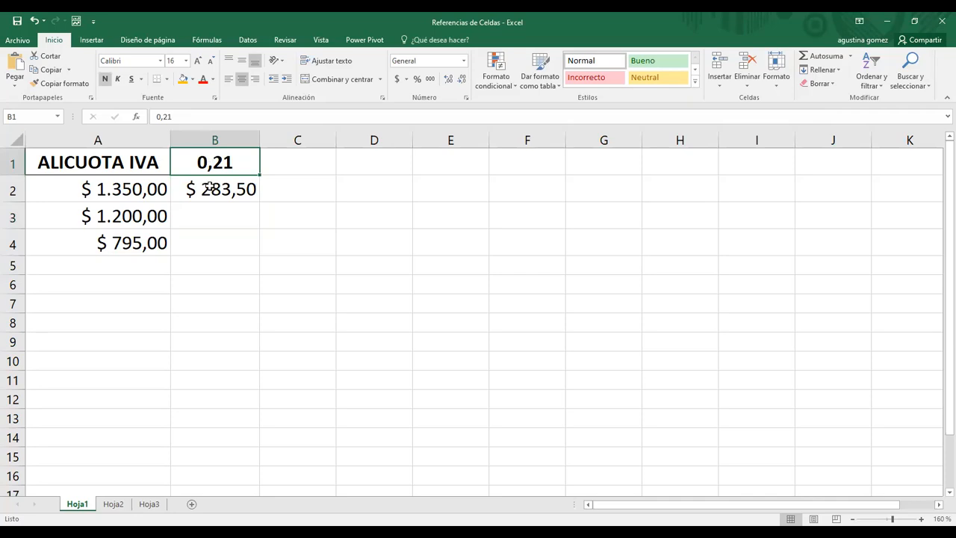
left_click(210, 188)
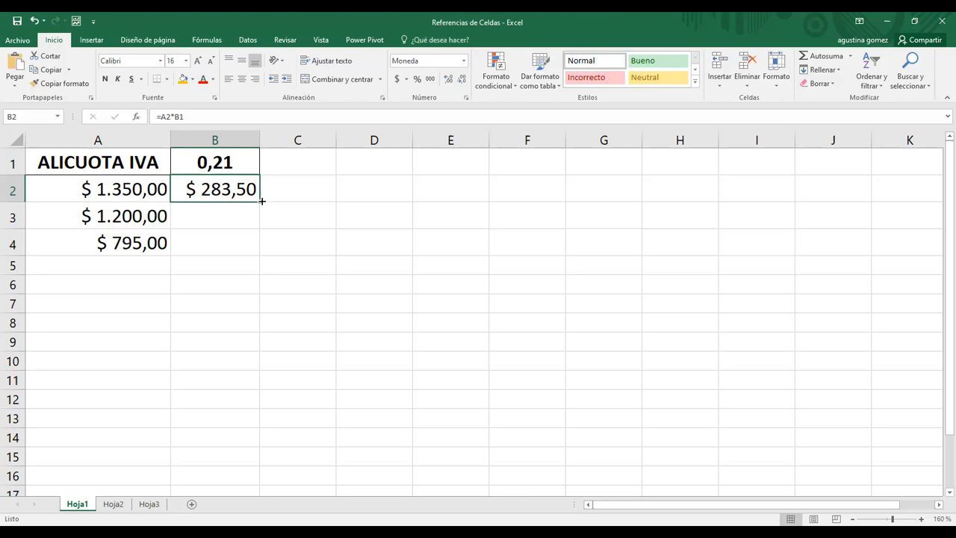
left_click_drag(259, 201, 256, 253)
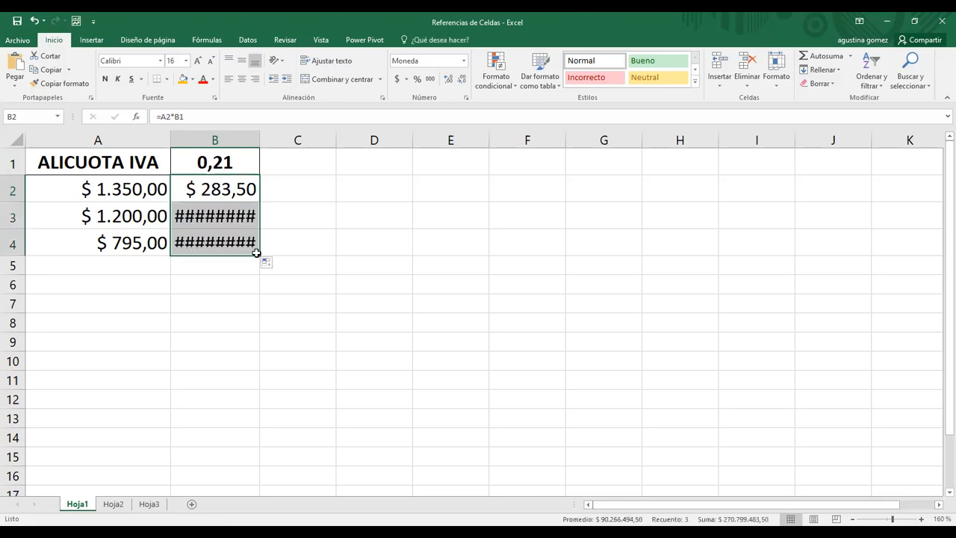
double_click(260, 138)
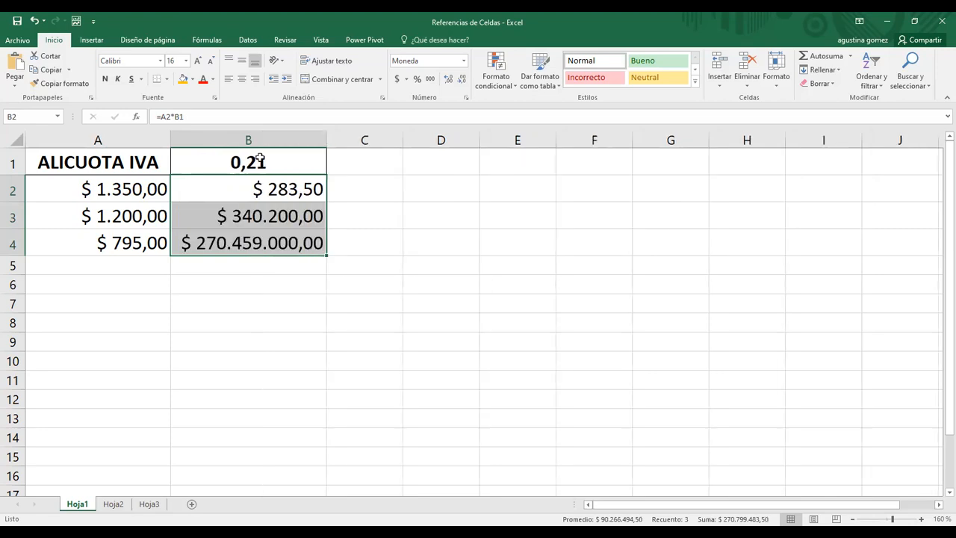
- Inspect which cells the copied formula in B3 refers to
left_click(256, 216)
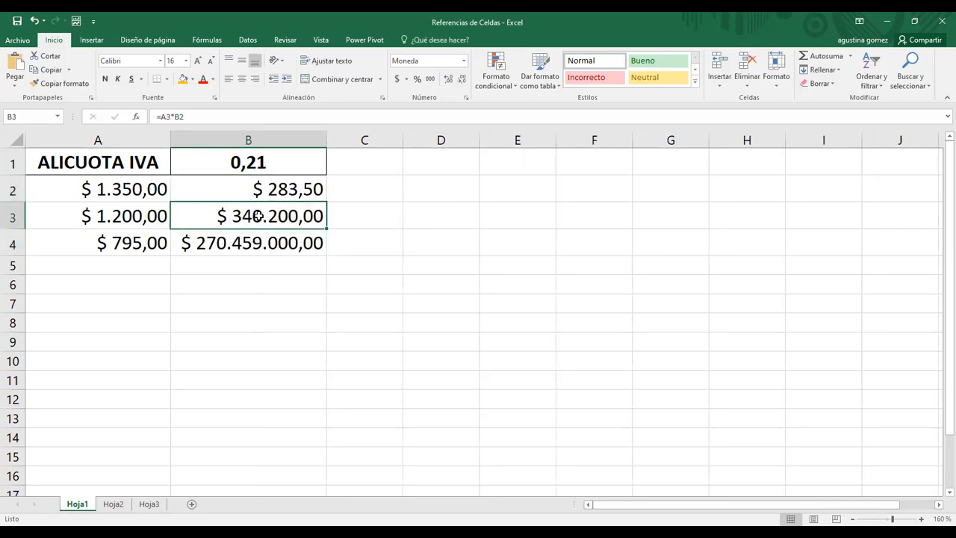
double_click(258, 216)
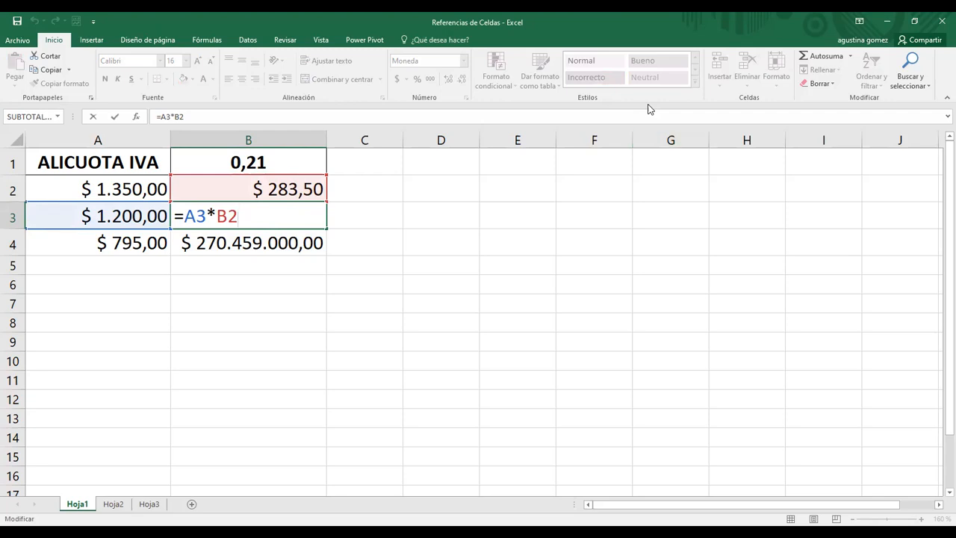
key("shift+Return")
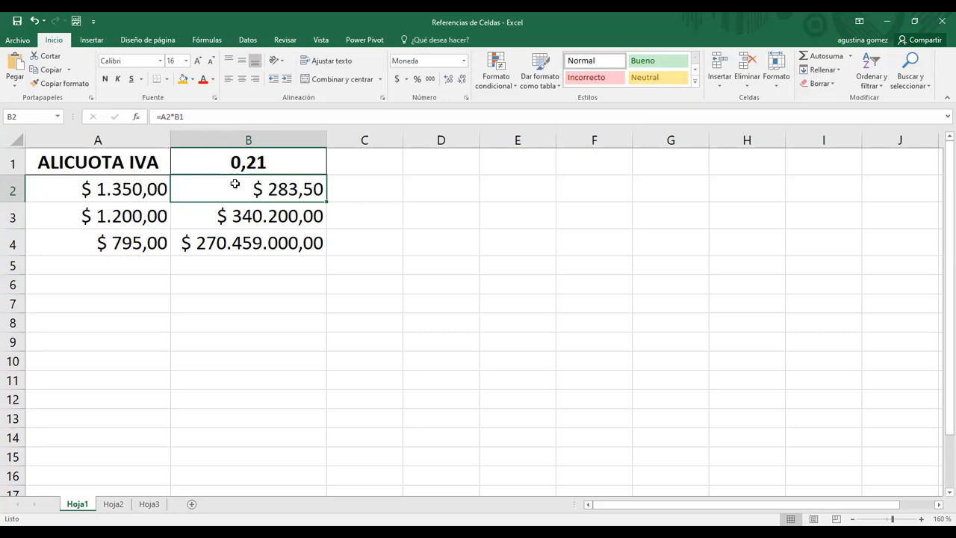
- Make the B1 reference absolute in the B2 formula so it reads =A2*$B$1, and reselect B2
left_click(180, 116)
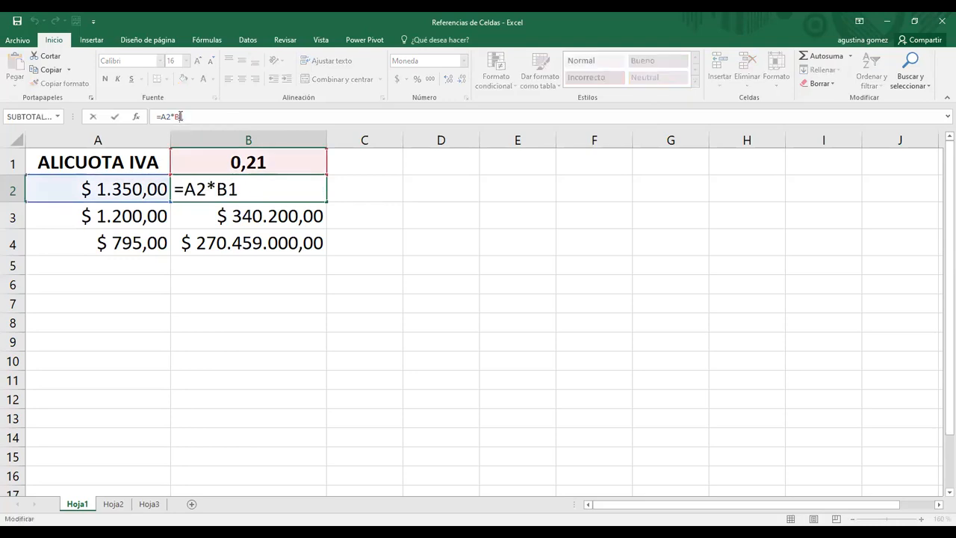
key("F4")
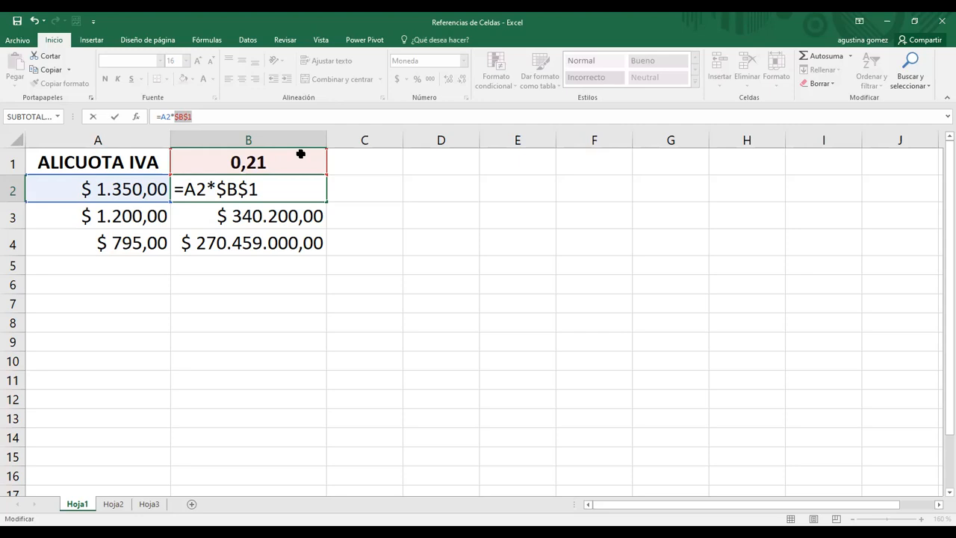
key("Return")
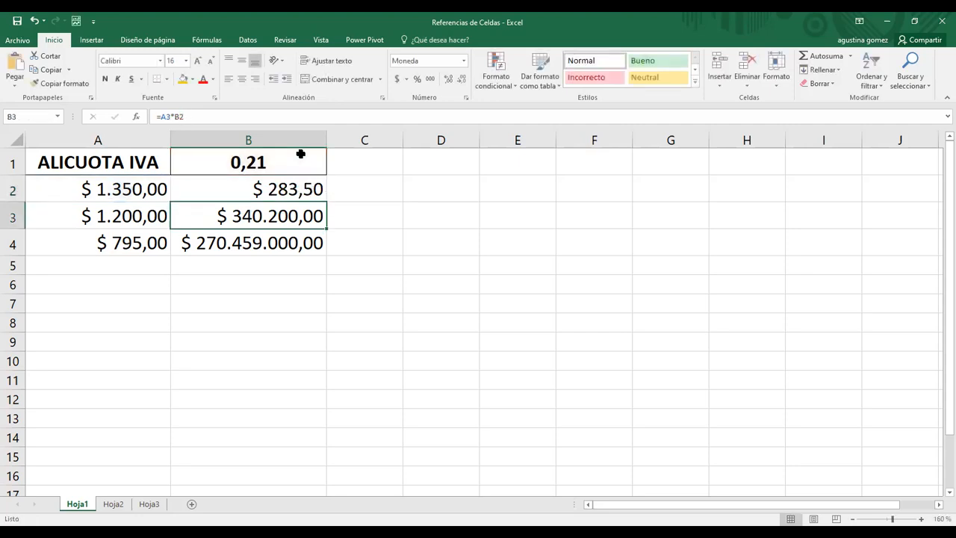
left_click(314, 190)
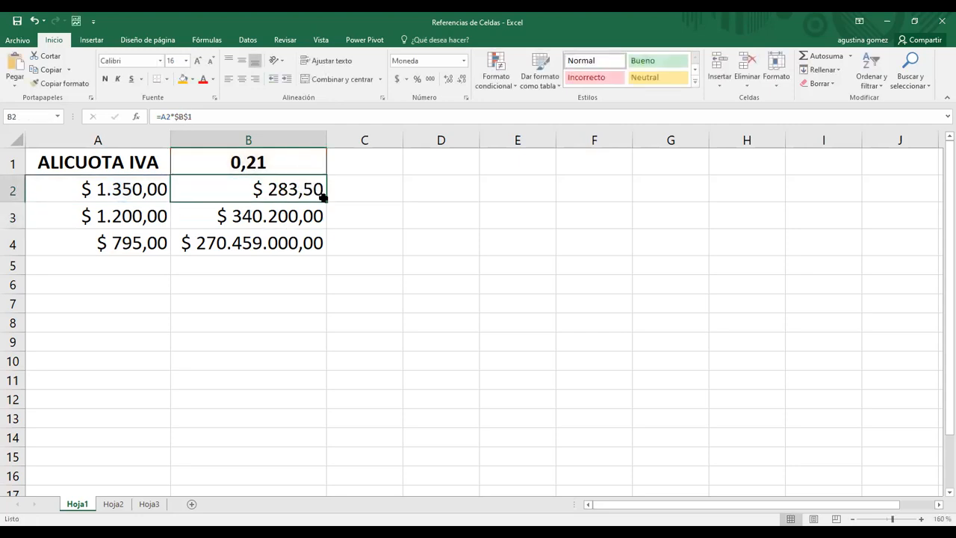
- Fill the B2 formula with the absolute reference down to B4 and check the copied formula in B3 against B1 and B2
left_click_drag(326, 202, 328, 256)
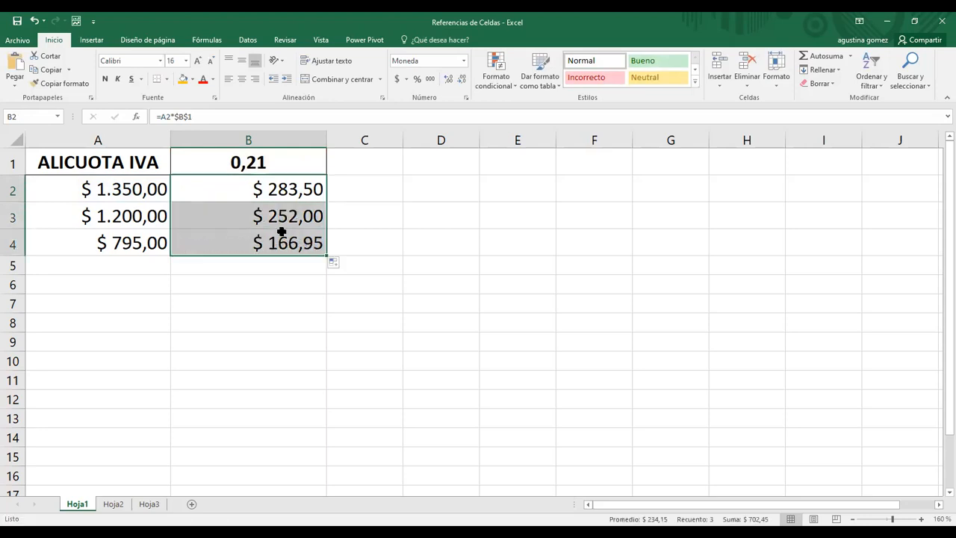
left_click(236, 211)
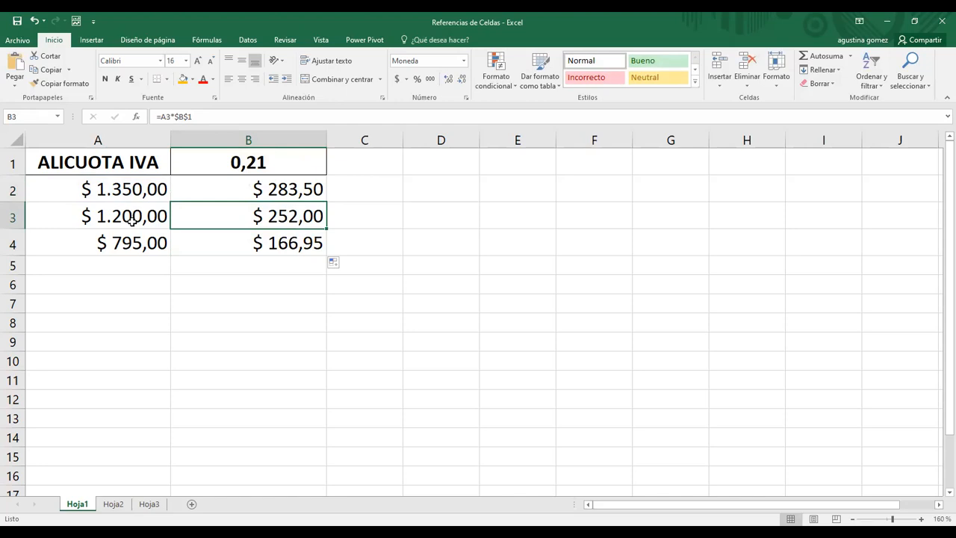
left_click(212, 164)
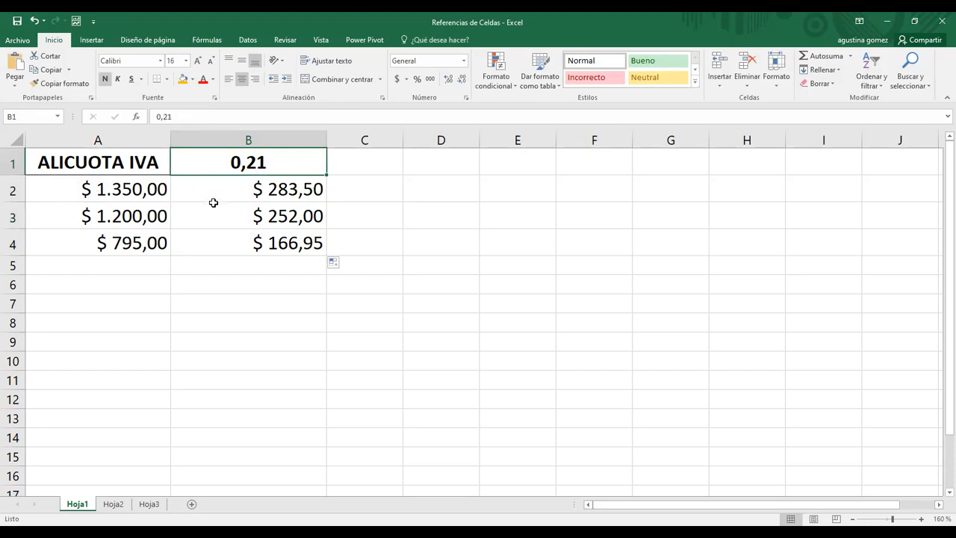
left_click(224, 193)
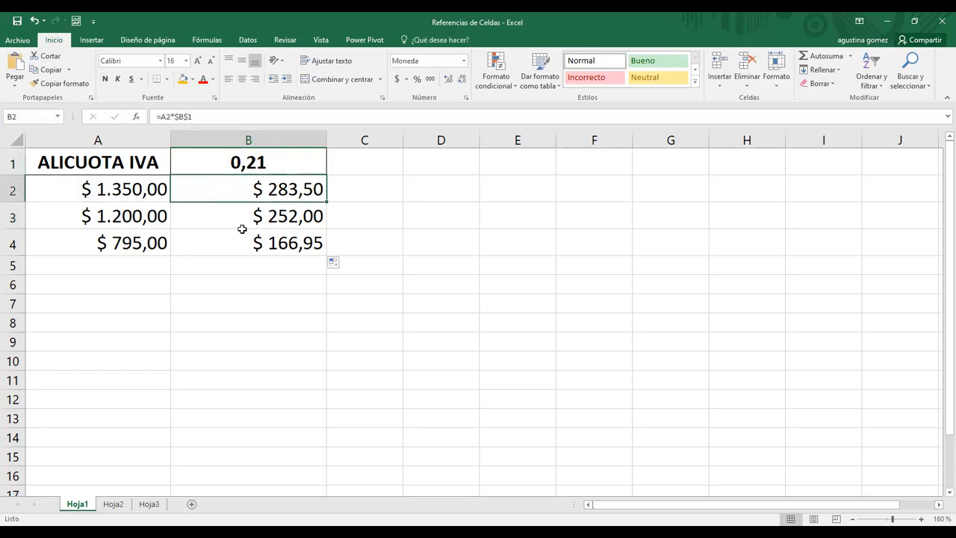
left_click(241, 219)
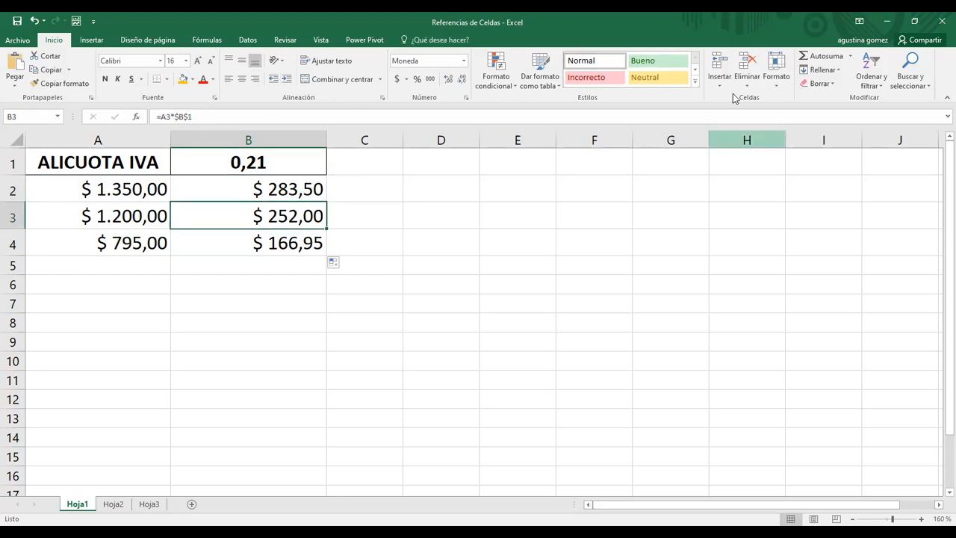
- Cycle the B1 reference in the B2 formula through the absolute form $B$1, the row-absolute form B$1 and the remaining reference types
double_click(238, 215)
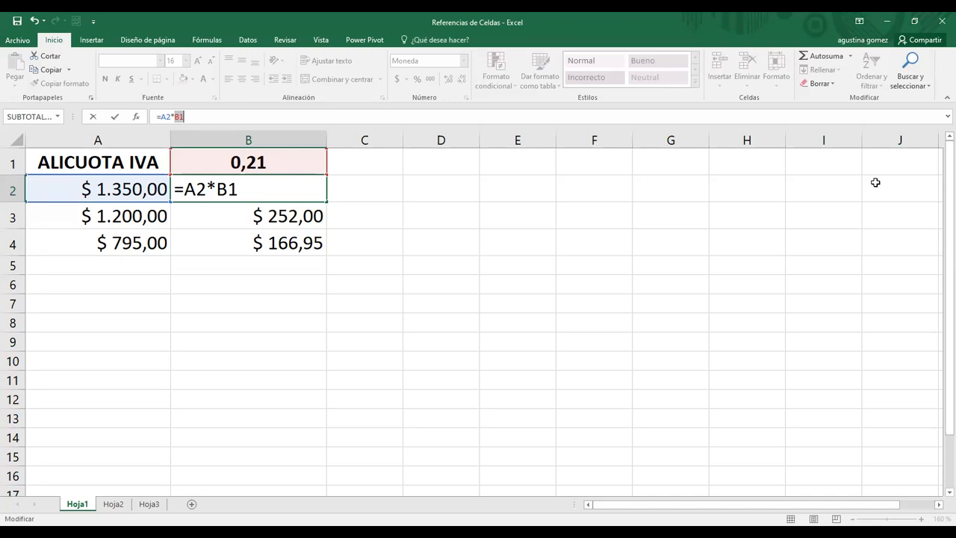
key("F4")
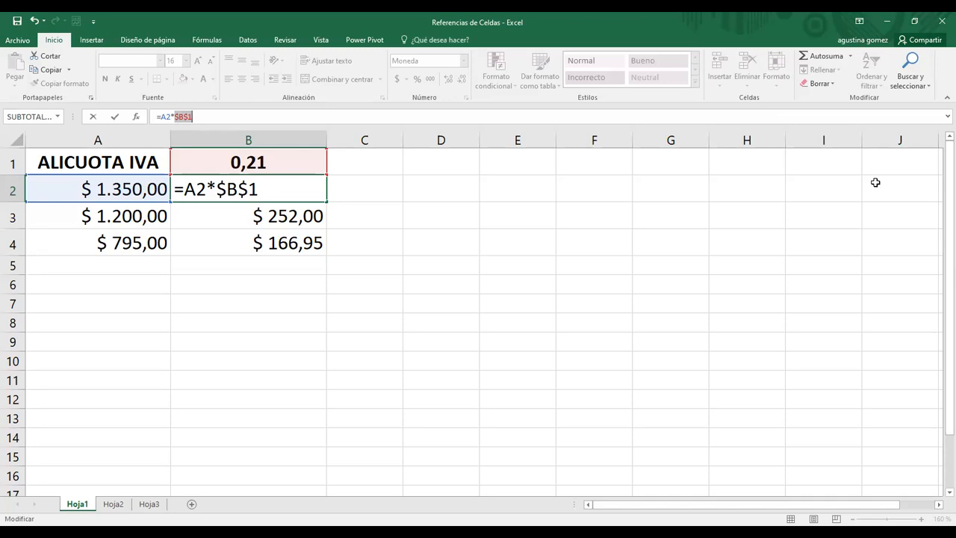
key("F4")
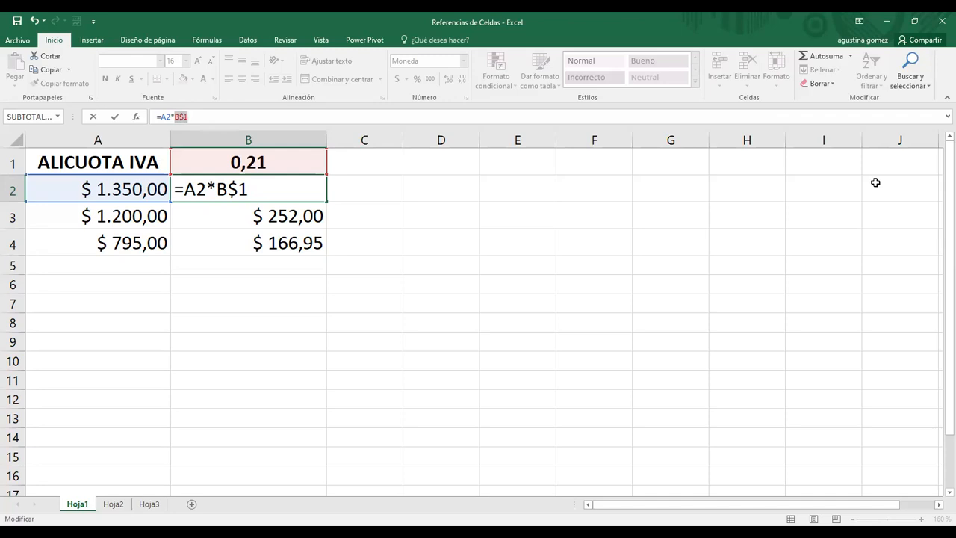
key("F4")
key("F4")
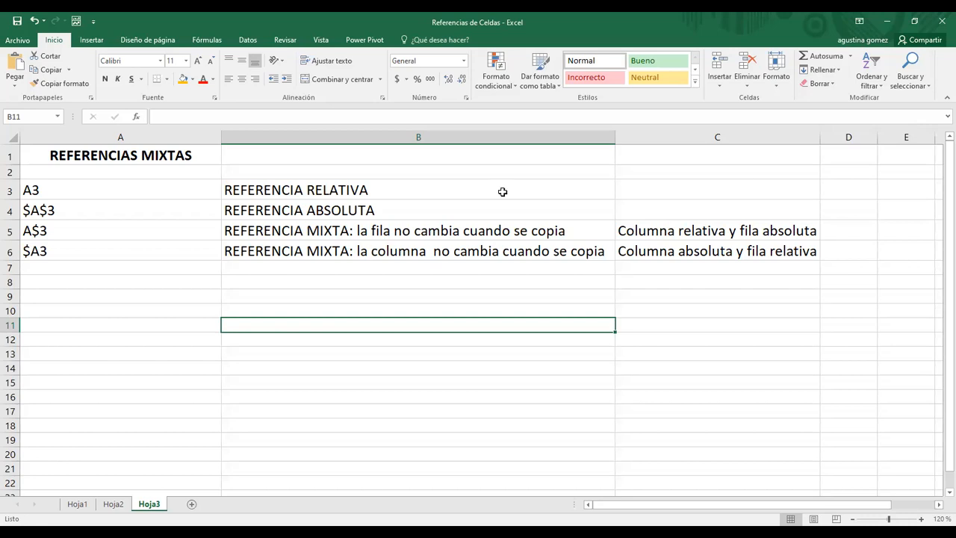
- On Hoja3, review the notations A3, $A$3, A$3 and $A3 alongside their relative, absolute and mixed reference descriptions
left_click(198, 186)
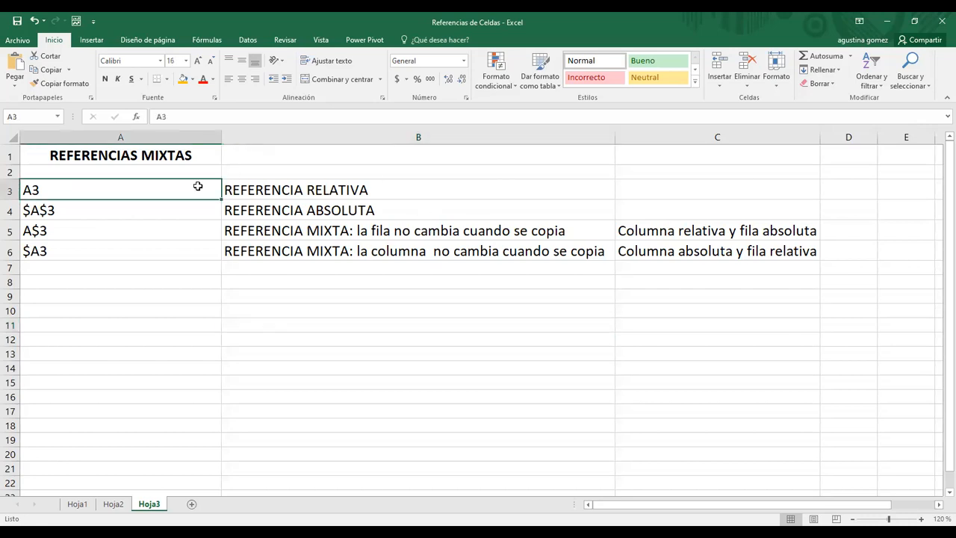
left_click(263, 191)
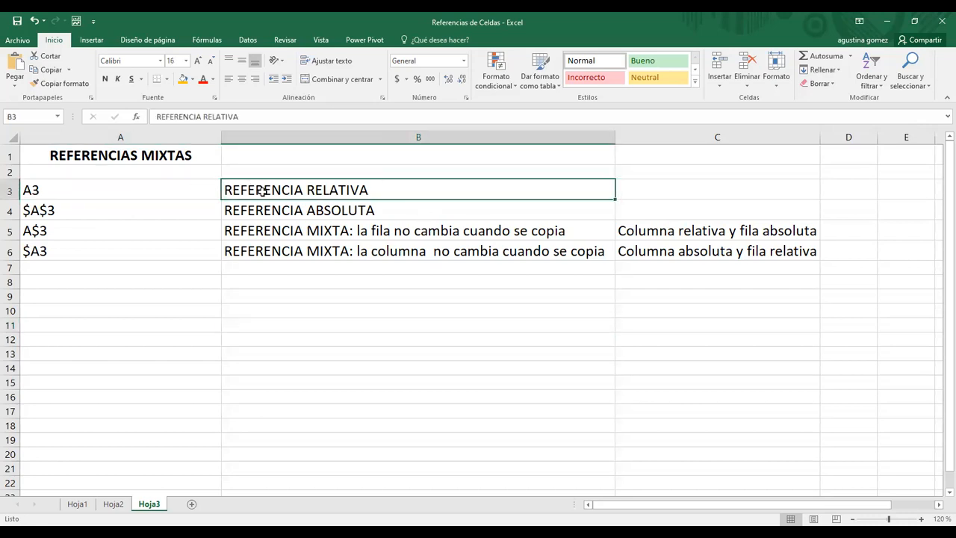
left_click(159, 209)
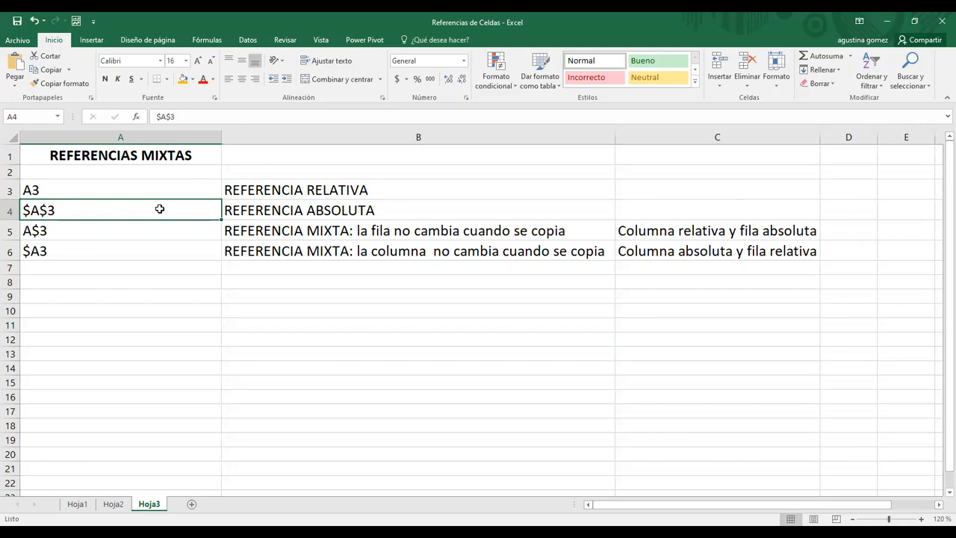
left_click(270, 212)
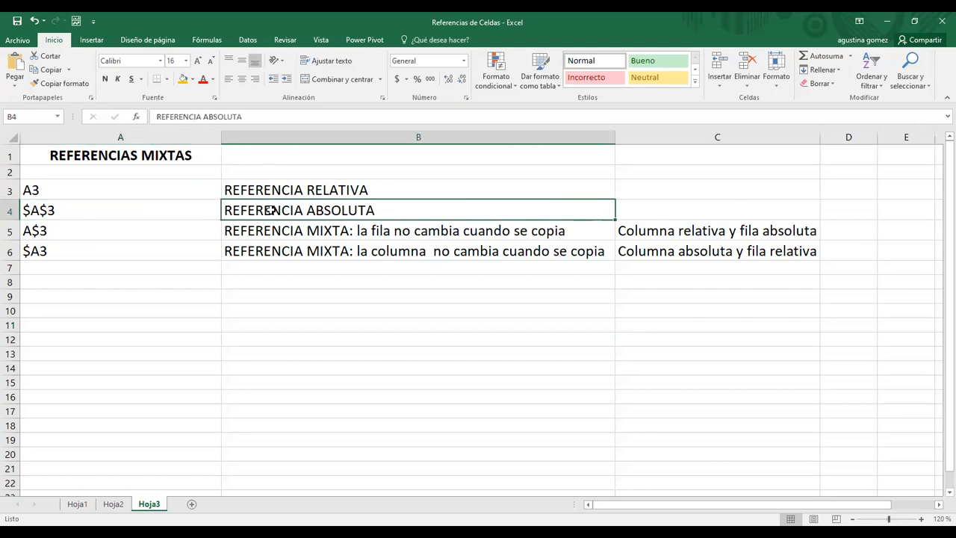
left_click(159, 230)
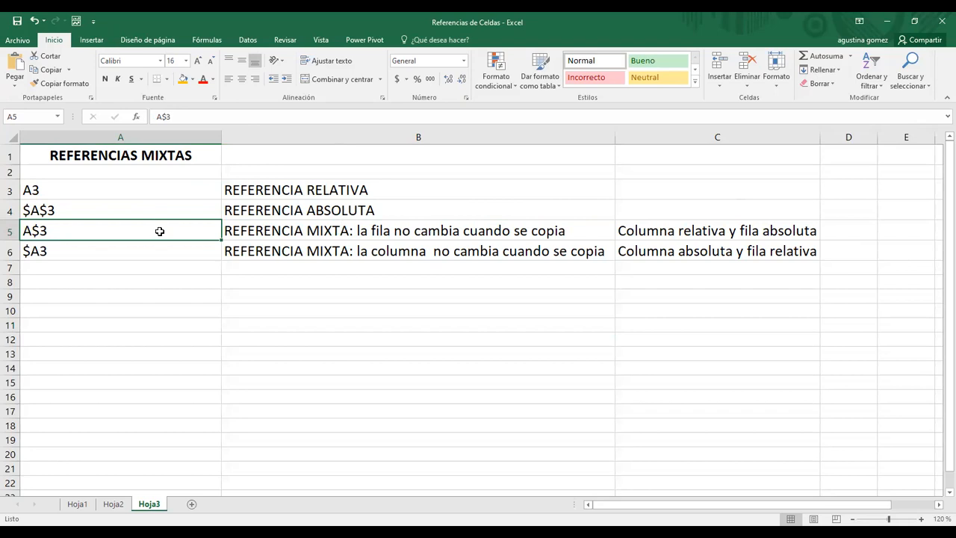
left_click(291, 231)
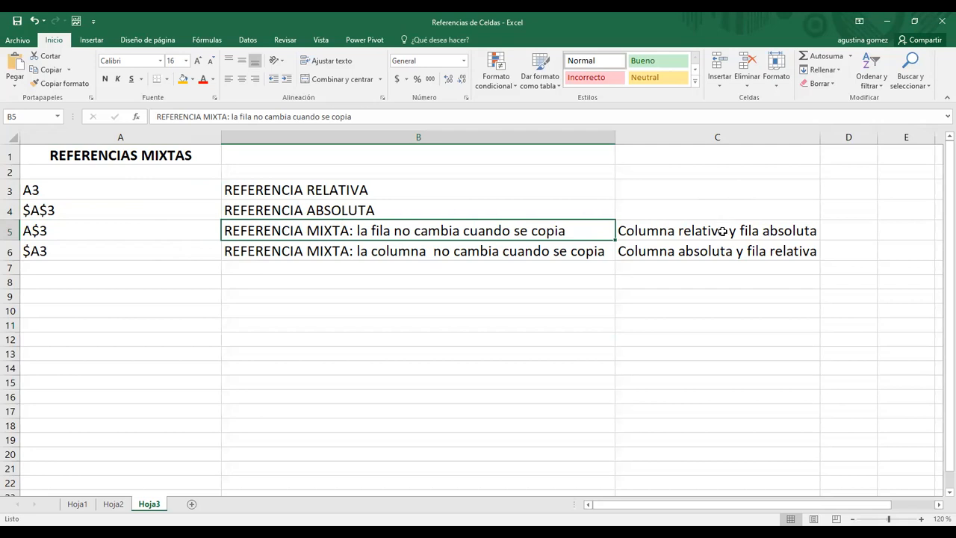
left_click(722, 232)
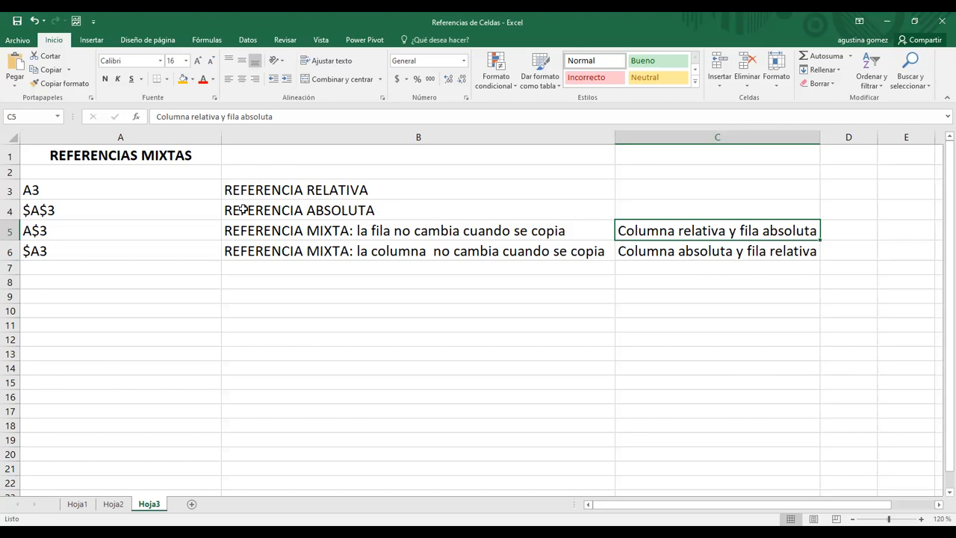
left_click(80, 247)
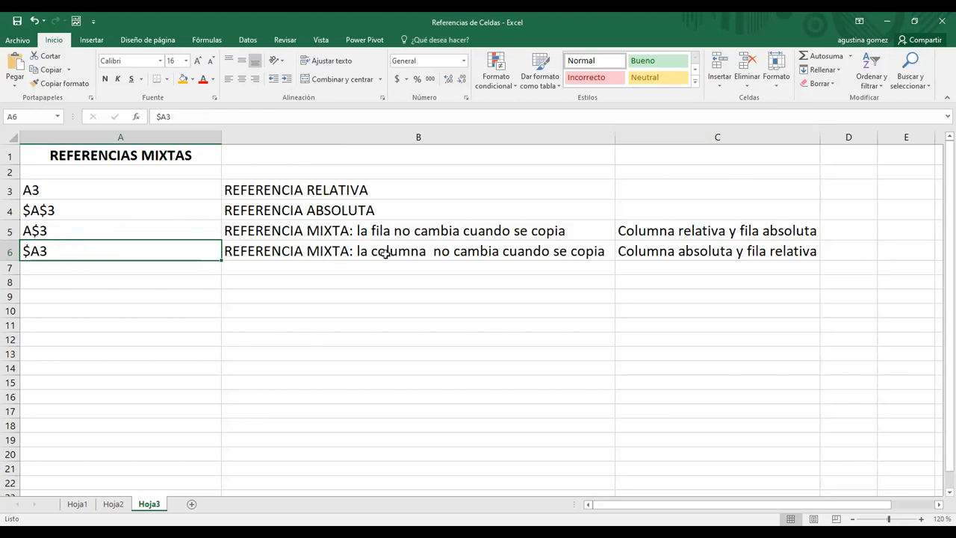
left_click(512, 247)
left_click(676, 252)
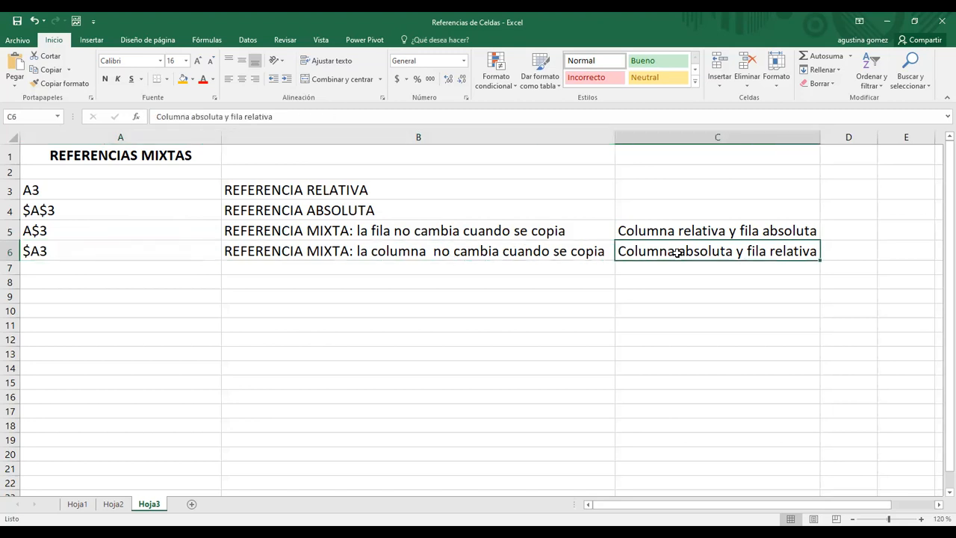